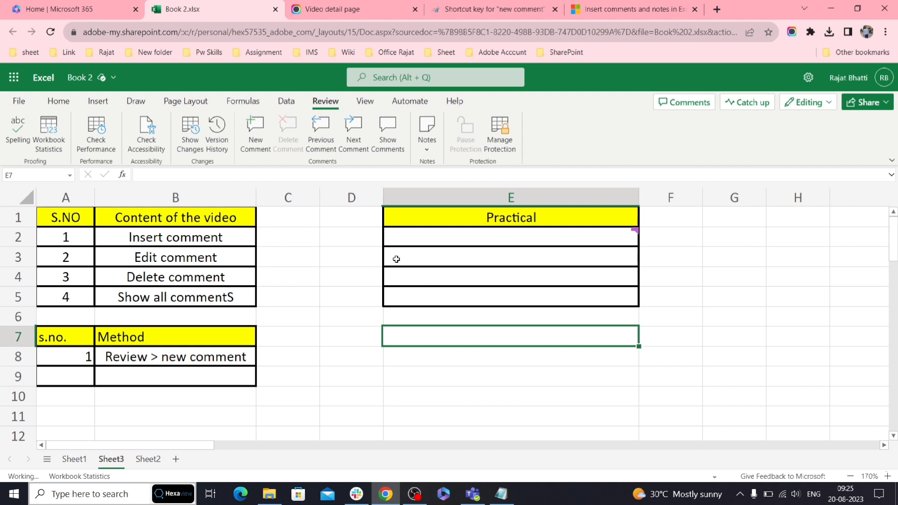
Add a new comment to cell E4 reading "this is first comment" and post it
left_click(436, 277)
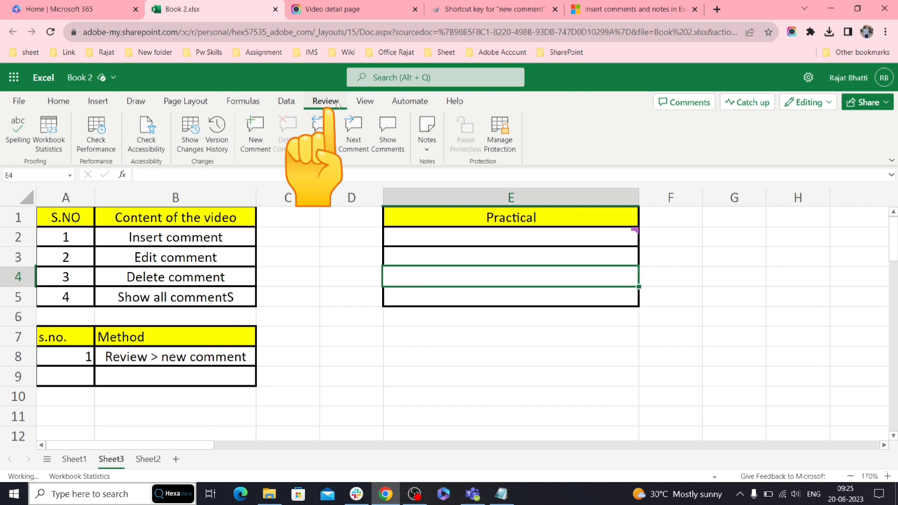
left_click(256, 134)
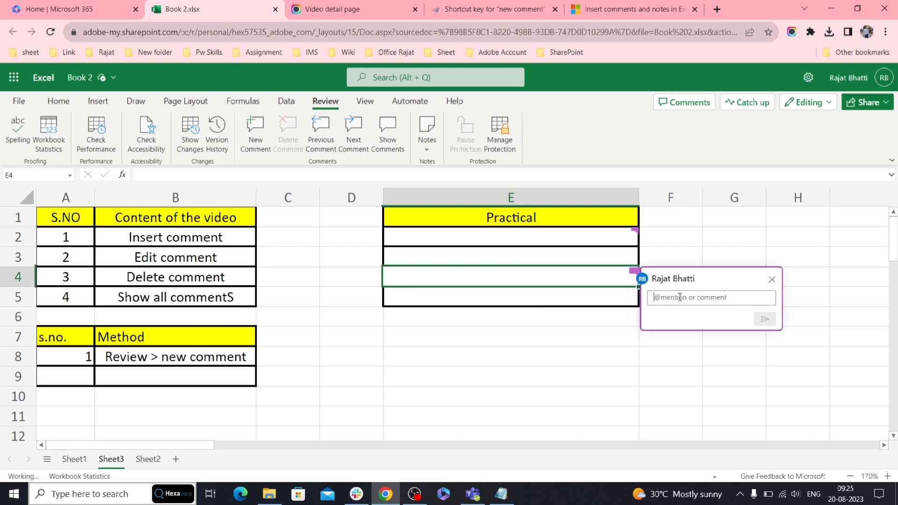
type("th")
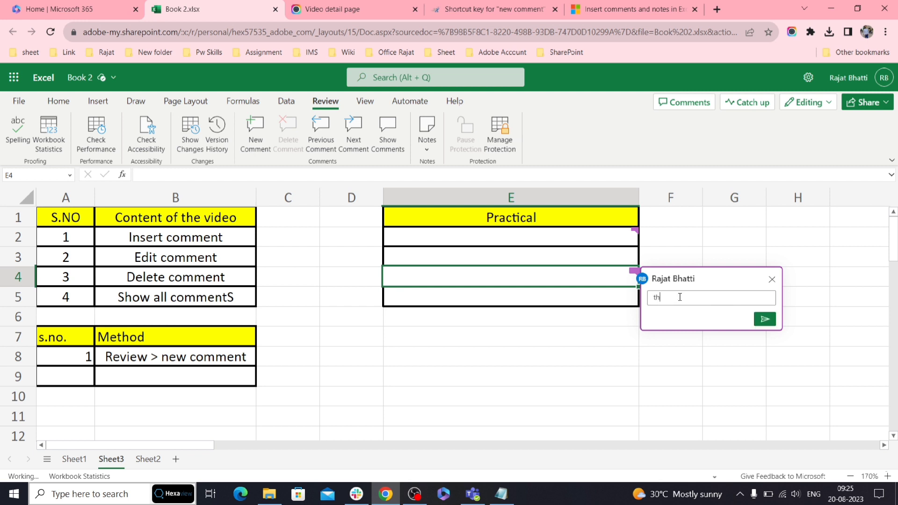
type("is is first comment")
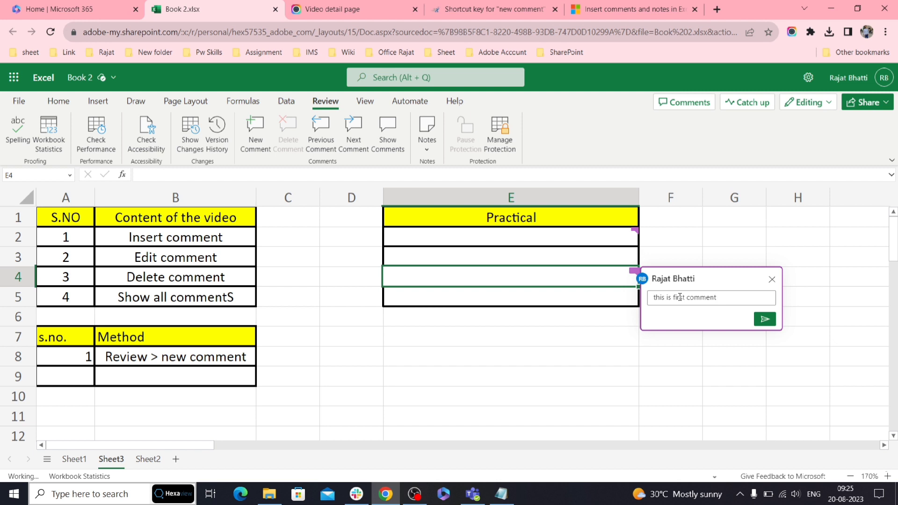
left_click(765, 319)
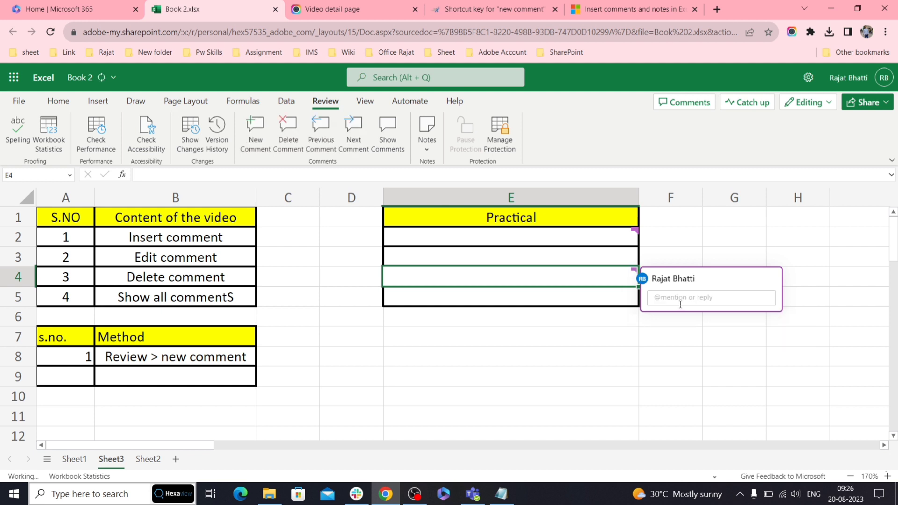
left_click(567, 331)
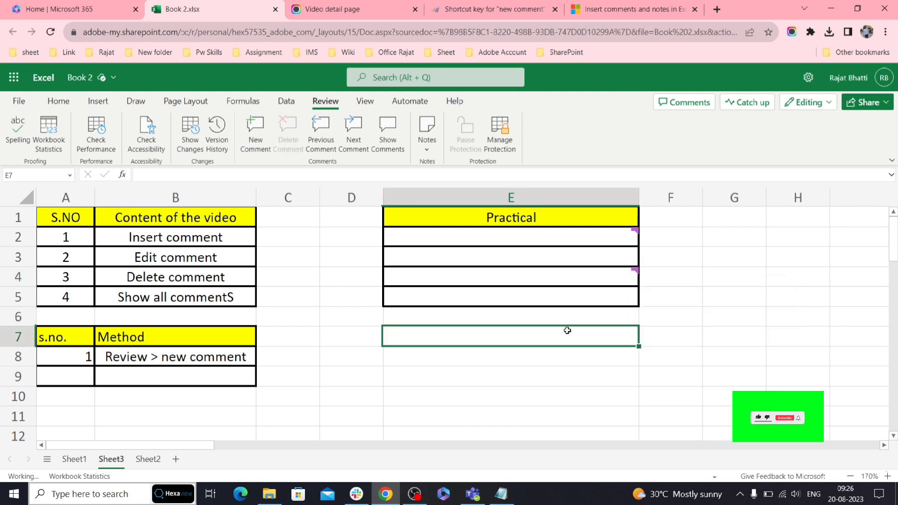
Edit the comment on cell E4 to read "this is first comment , this is the edit" and save it
left_click(624, 281)
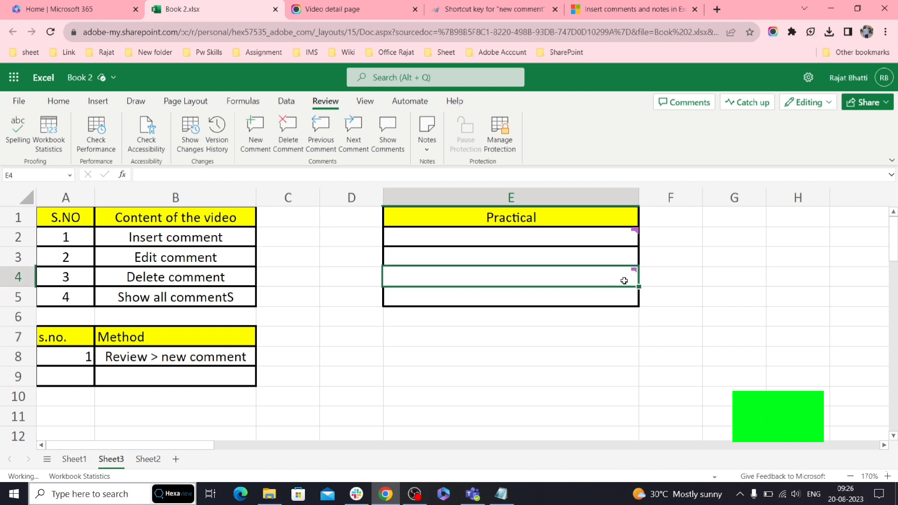
left_click(621, 357)
mouse_move(635, 276)
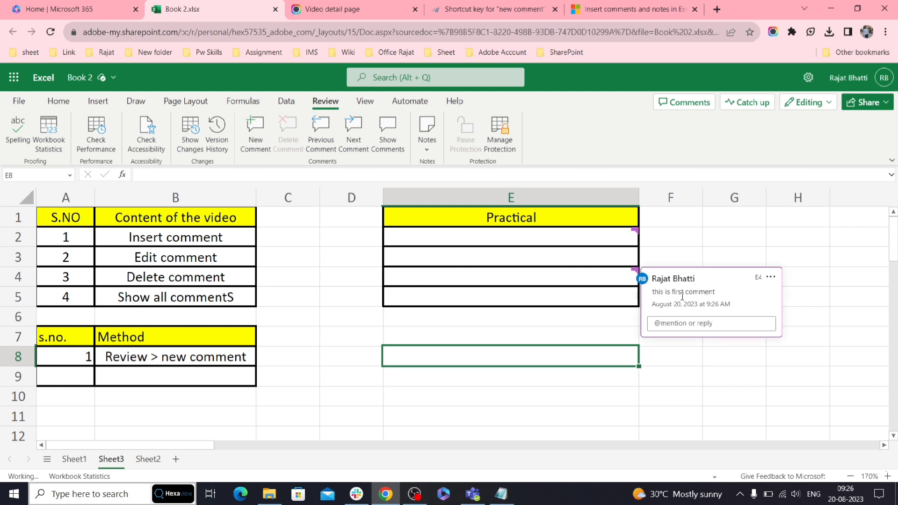
left_click(770, 278)
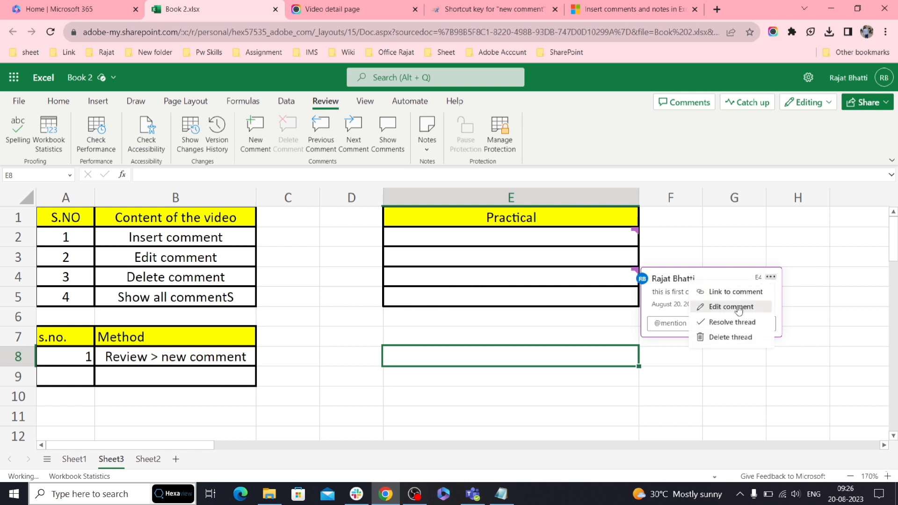
left_click(731, 307)
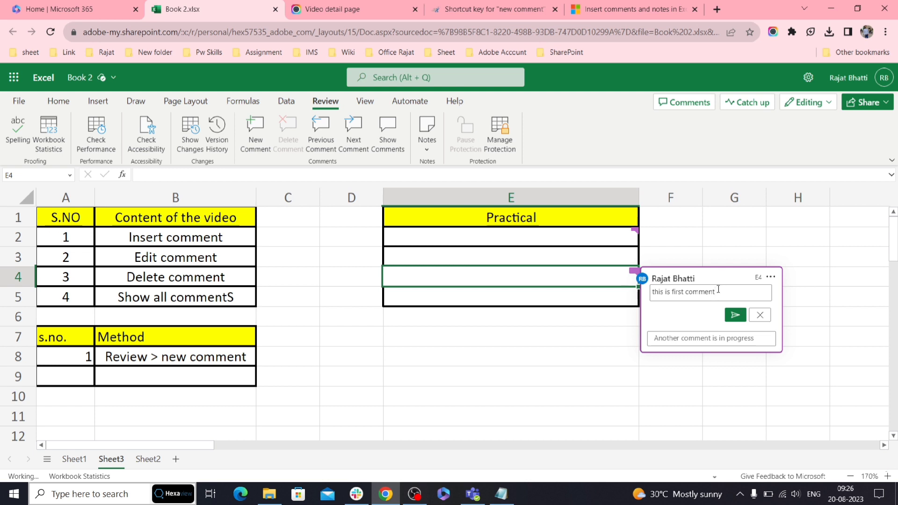
type(",this is the edit")
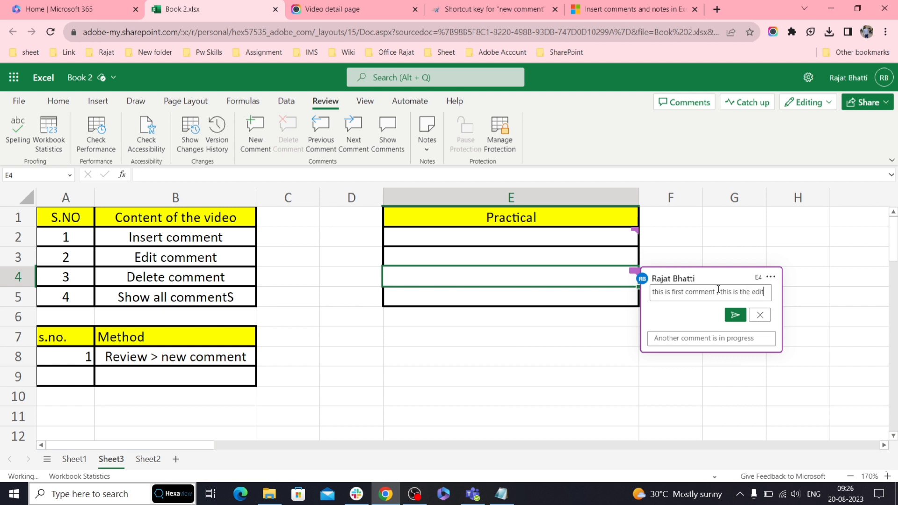
key("ctrl+Return")
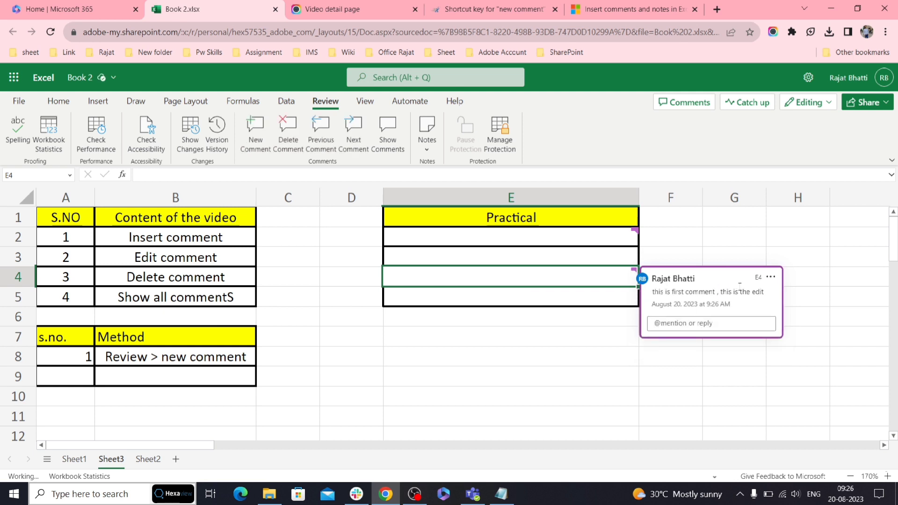
left_click(546, 366)
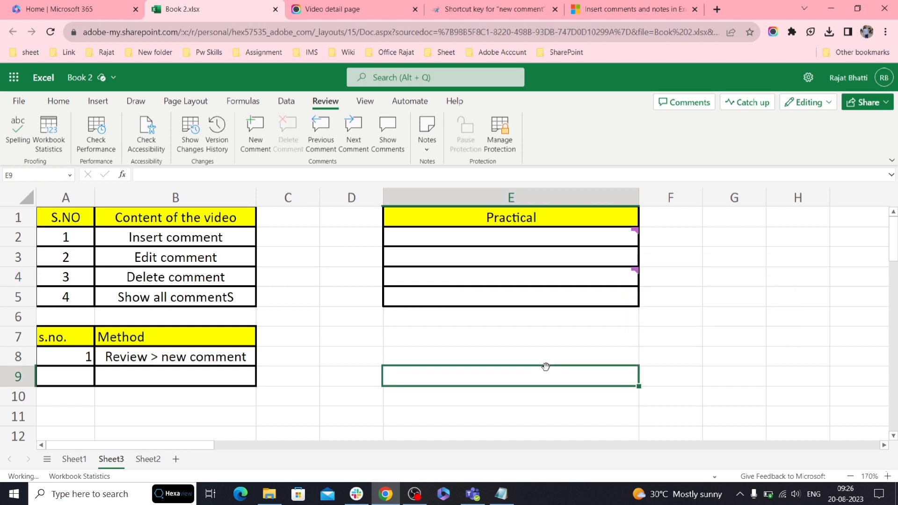
Delete the comment from cell E4
left_click(609, 281)
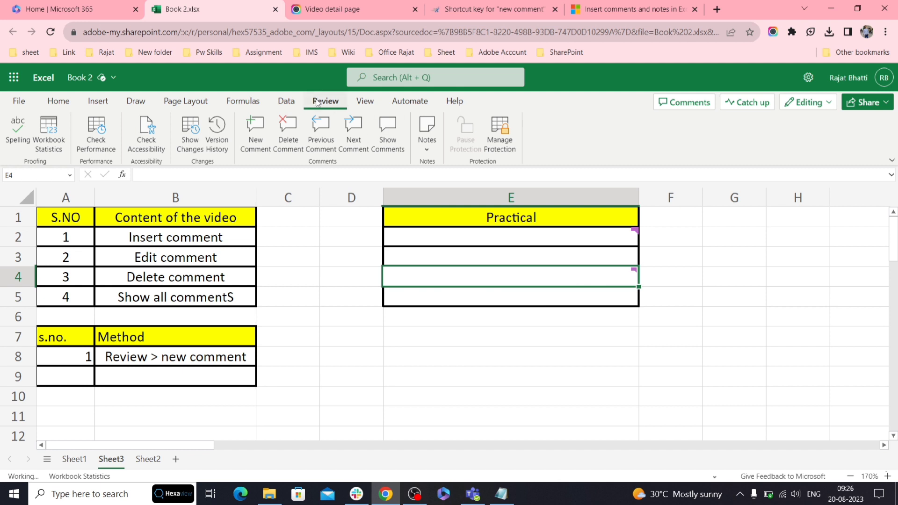
left_click(284, 133)
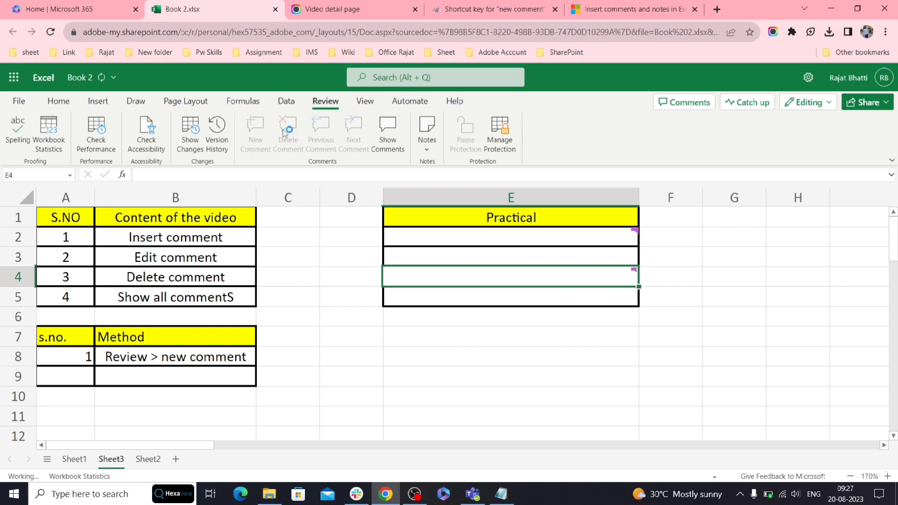
left_click(462, 337)
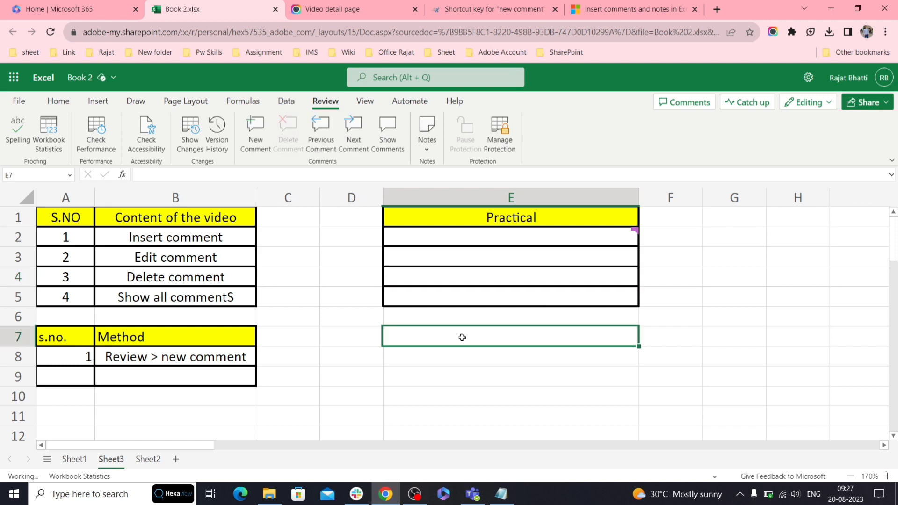
left_click(556, 273)
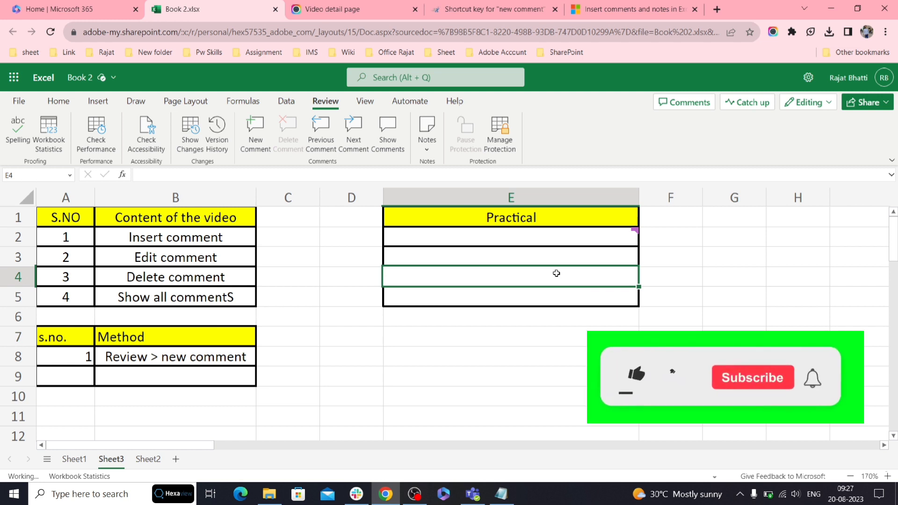
Add a new comment to cell E5 reading "this is the comment"
left_click(535, 293)
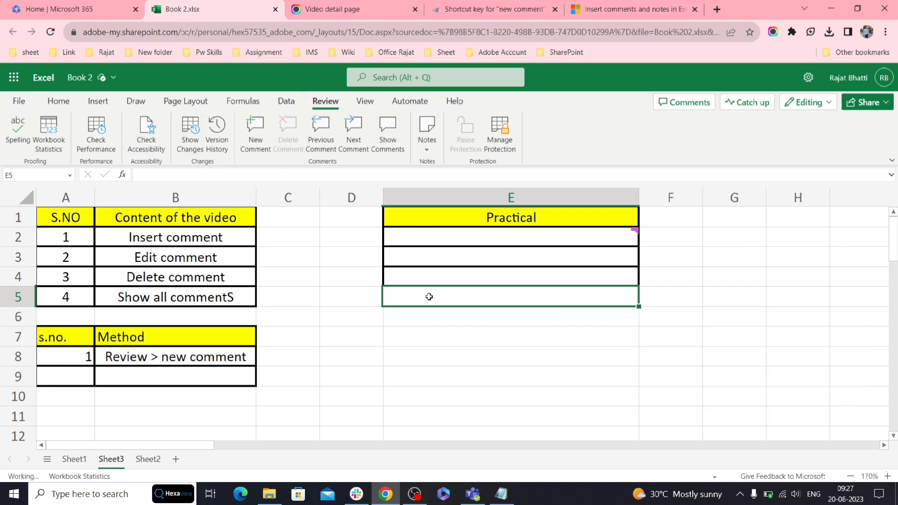
left_click(257, 133)
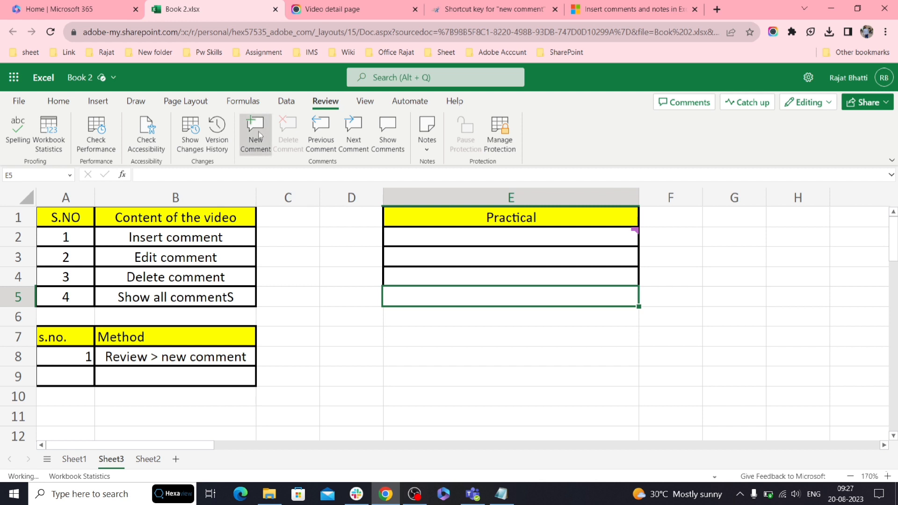
type("thi")
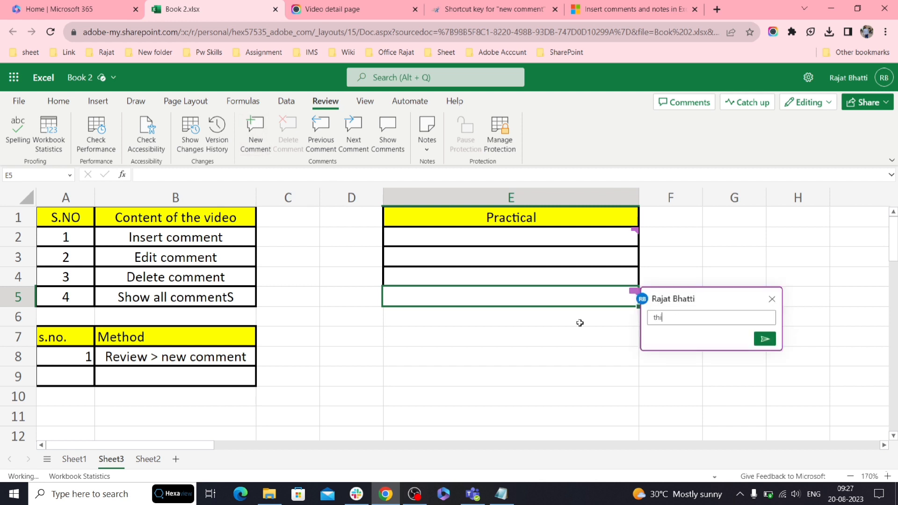
type("s is the comment")
key("Return")
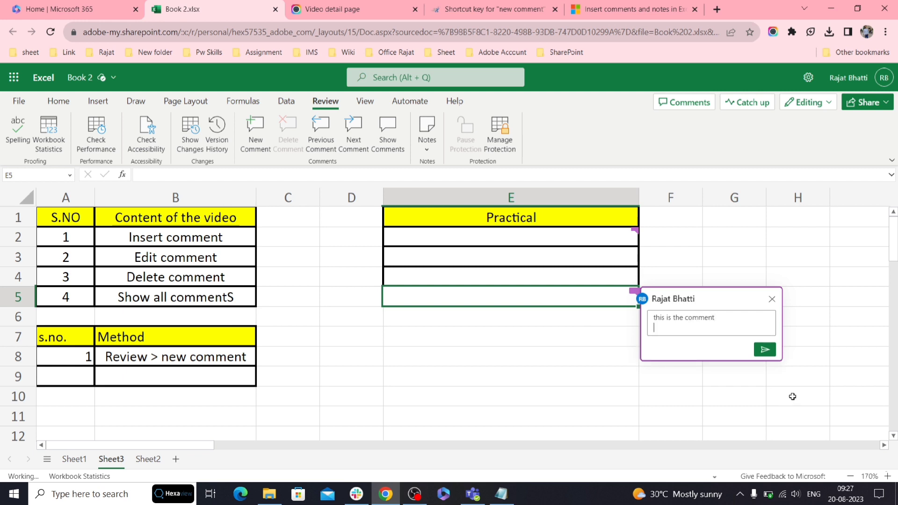
left_click(595, 346)
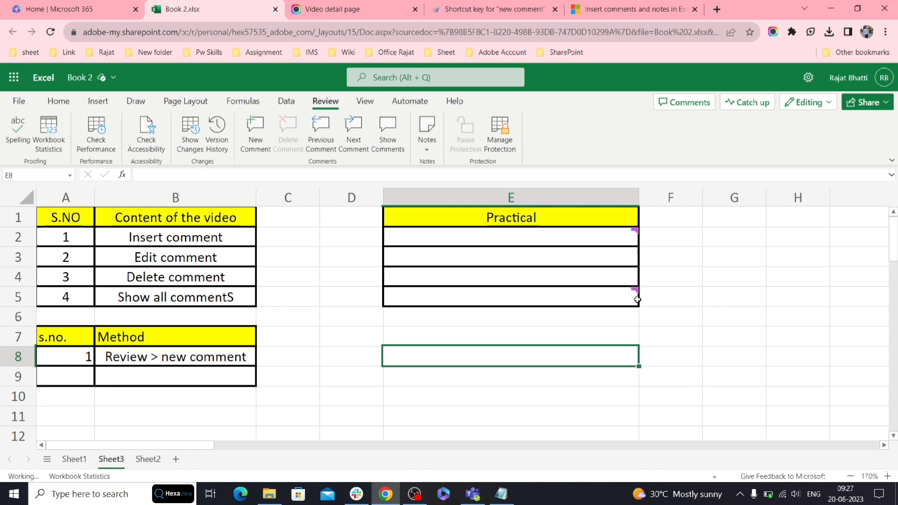
Show all comments on the sheet and review the text of the ones attached to cells E2 and E5
mouse_move(639, 239)
left_click(589, 322)
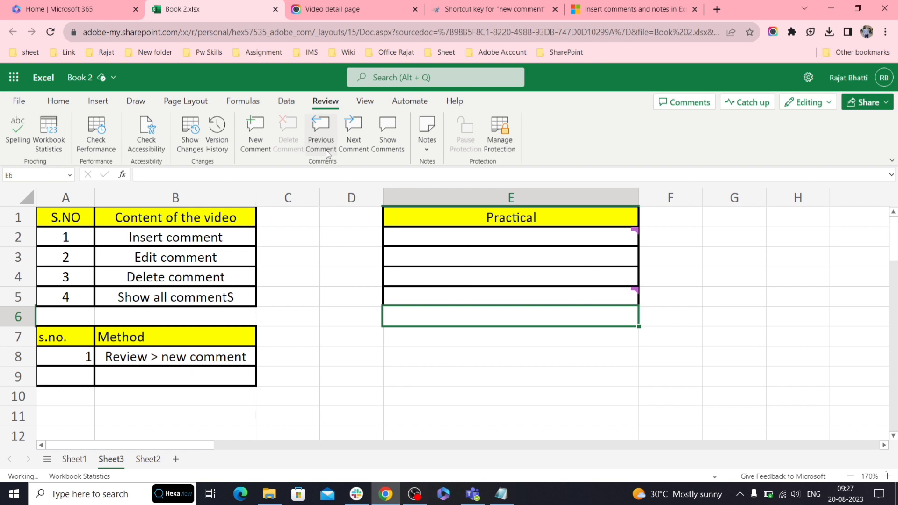
left_click(387, 138)
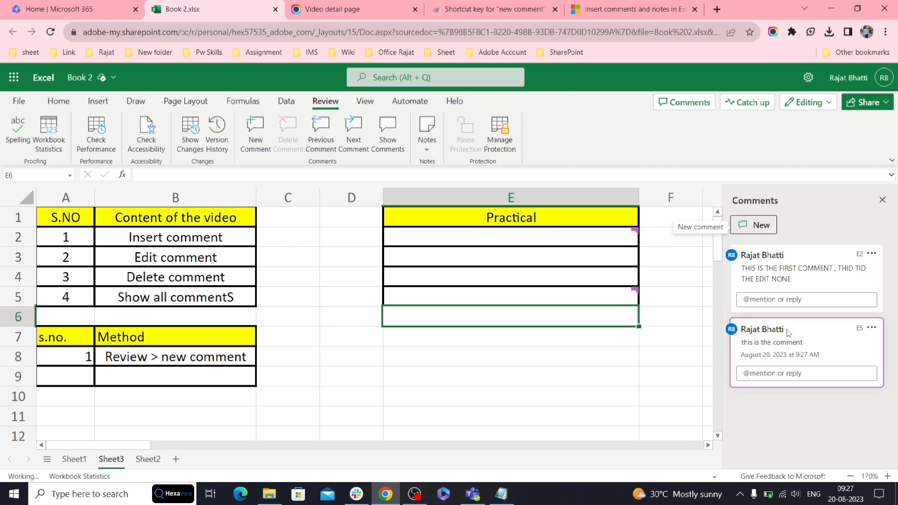
left_click_drag(804, 344, 728, 346)
left_click_drag(790, 280, 737, 269)
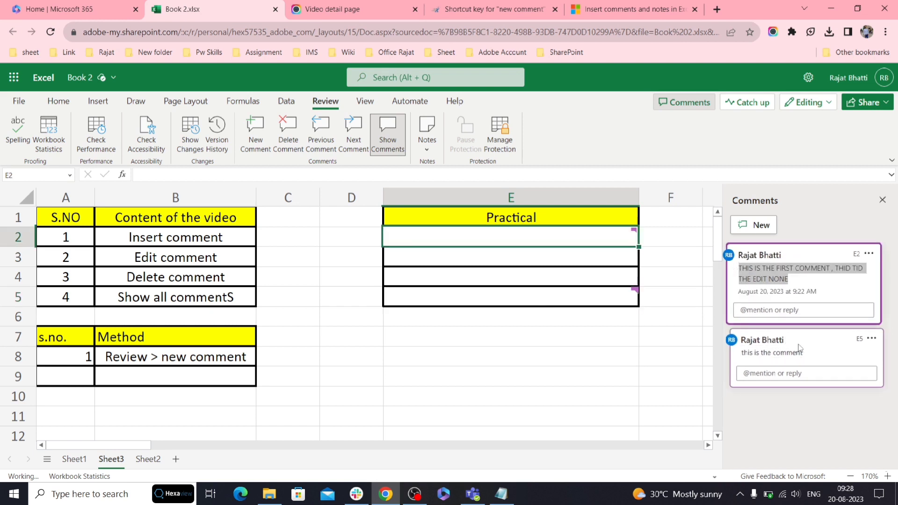
left_click_drag(802, 349, 735, 347)
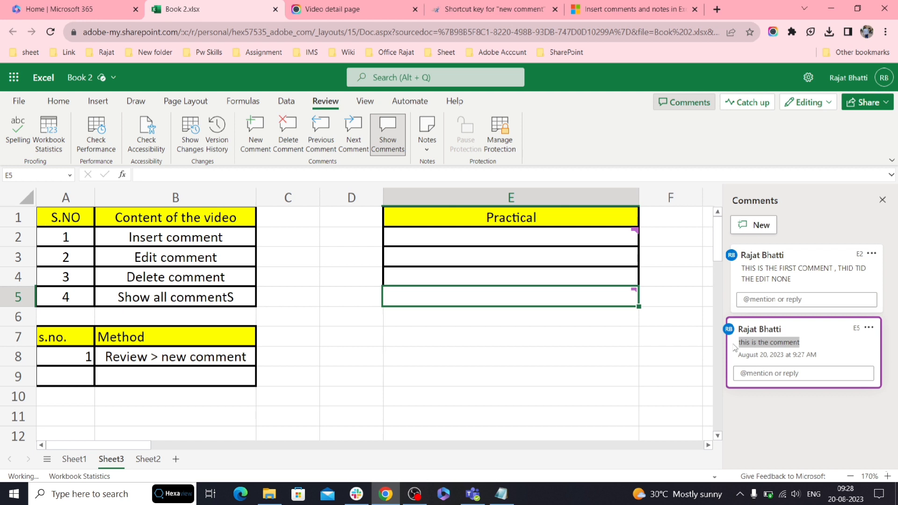
left_click_drag(807, 278, 739, 268)
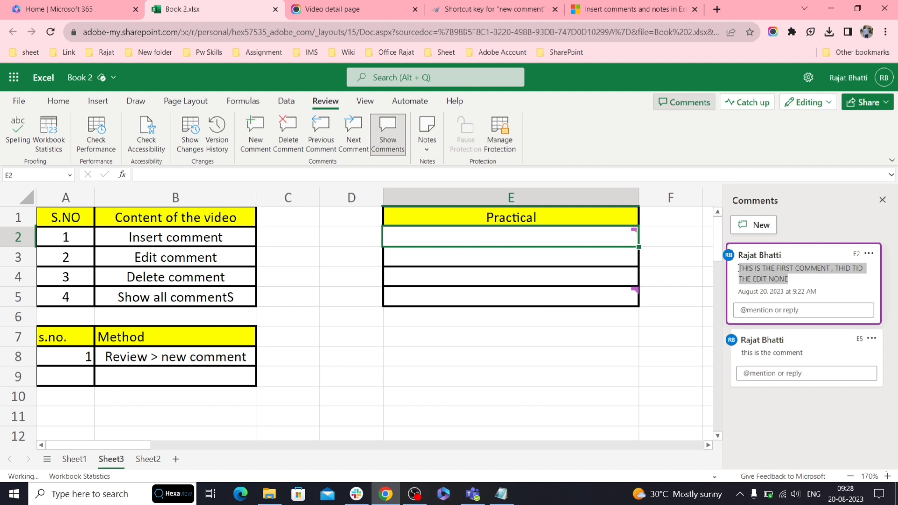
left_click(488, 335)
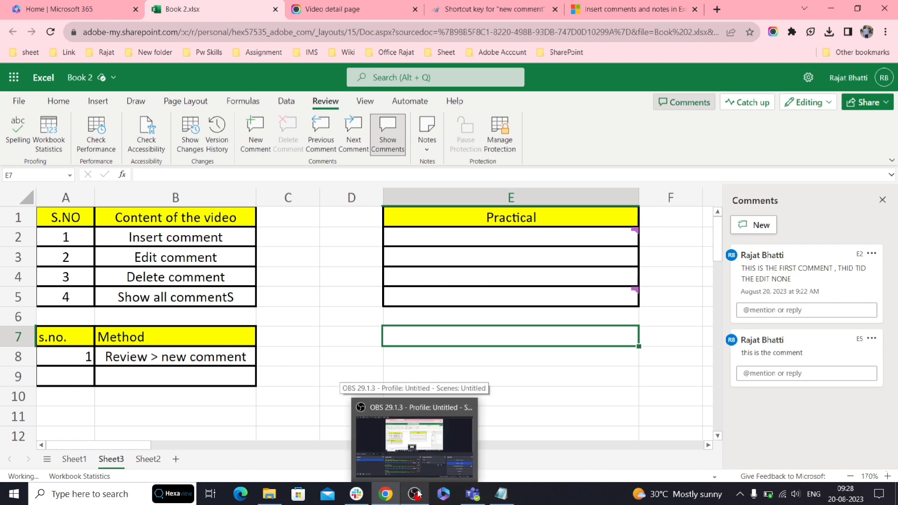
left_click(416, 494)
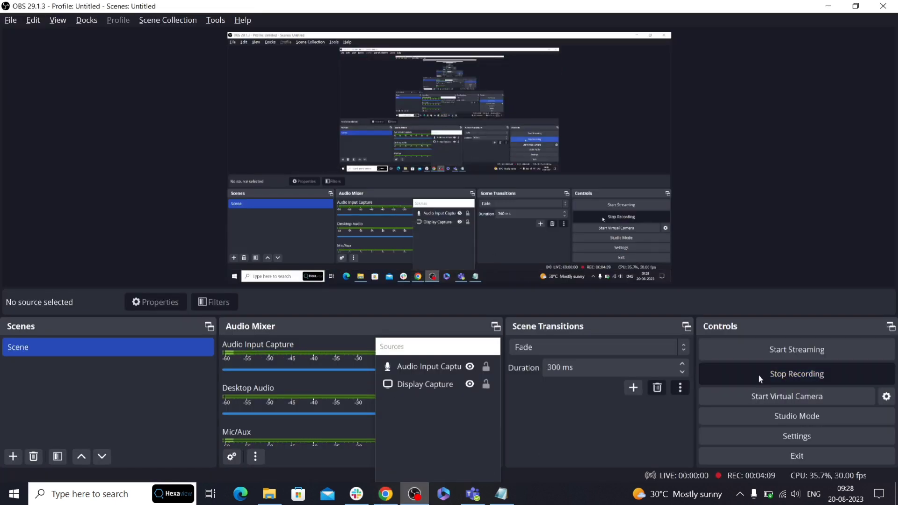